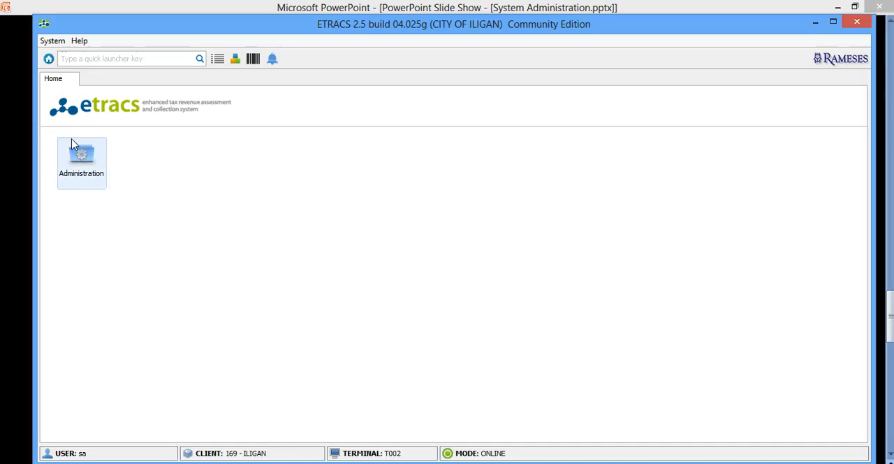
Open the administration module's user groups and view the users in the ACCOUNTING, ADMIN, BPLS and ENTITY groups
double_click(78, 163)
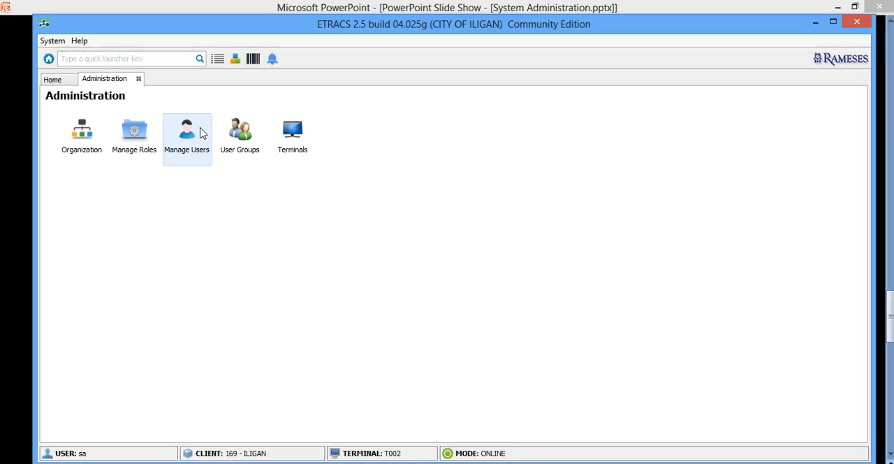
click(243, 130)
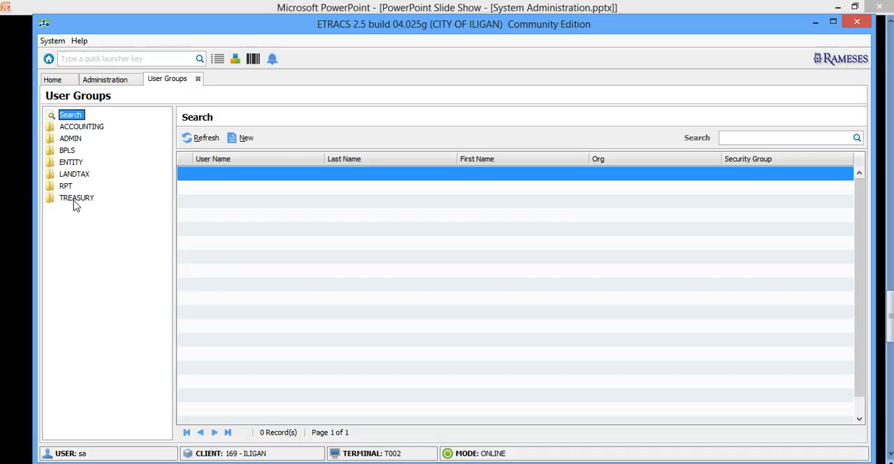
click(85, 127)
click(69, 140)
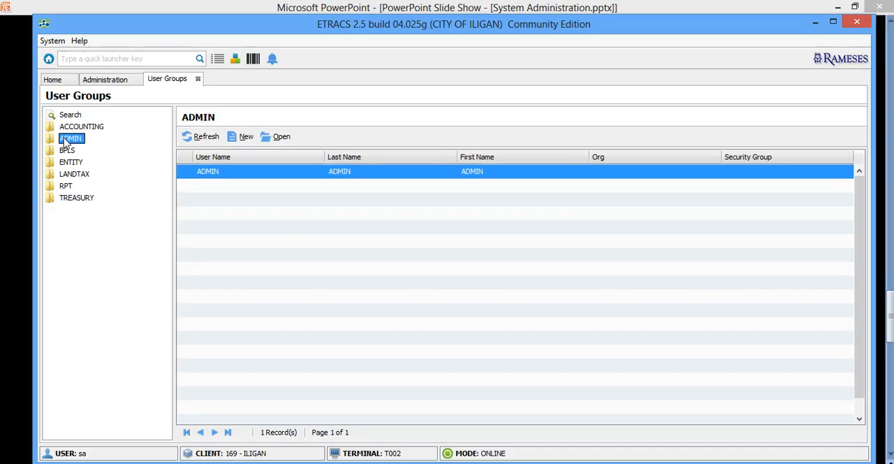
click(69, 152)
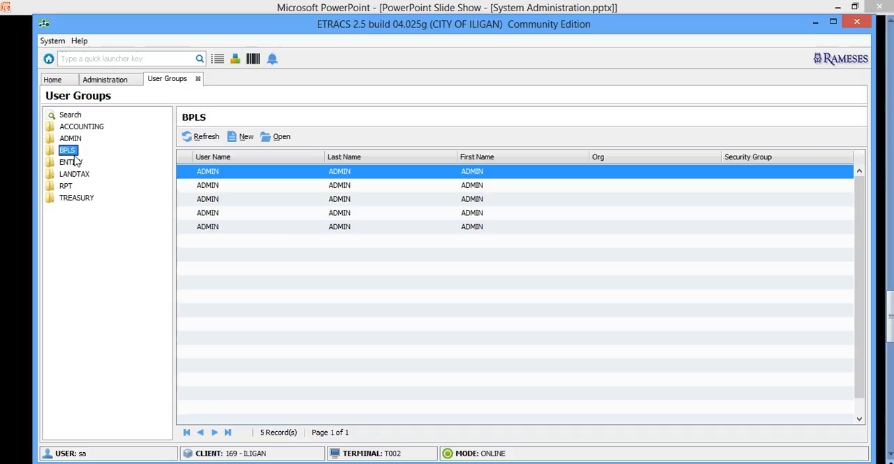
click(83, 164)
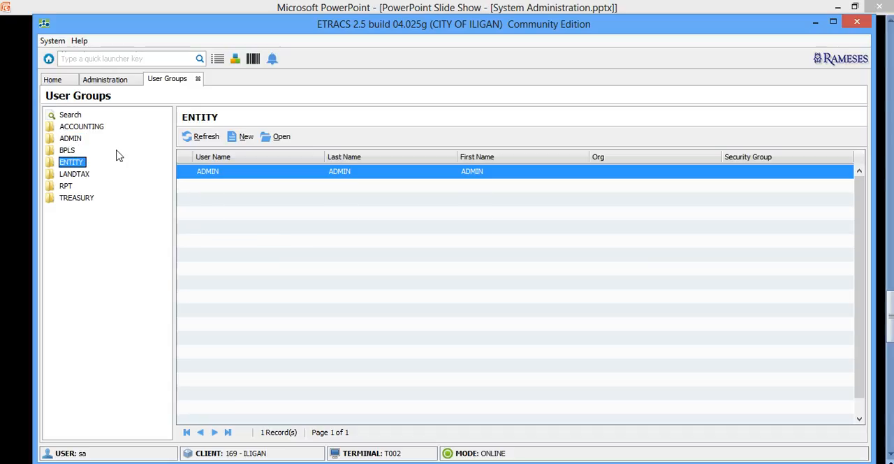
Expand the BPLS group, examine the users under the administrator, business approver and assessor roles, and collapse it again
double_click(71, 151)
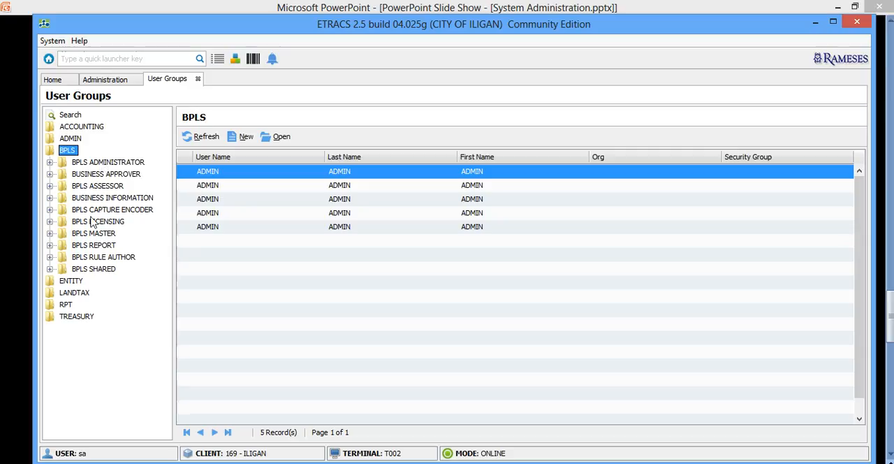
drag(175, 140, 323, 156)
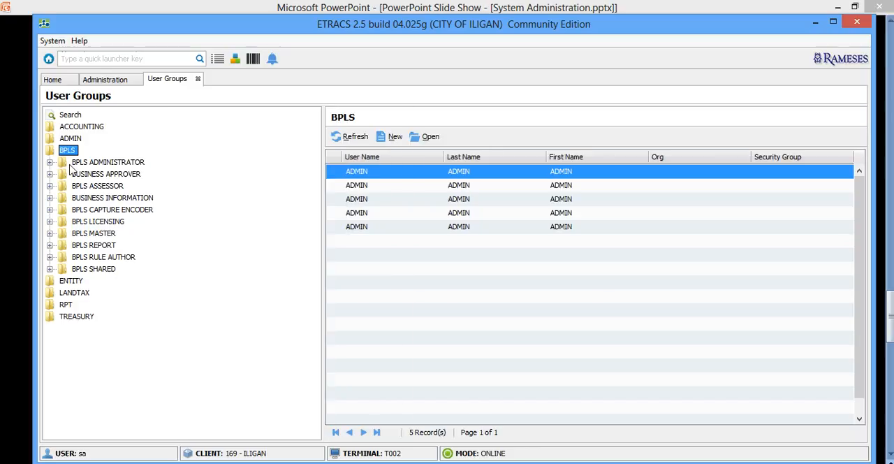
click(82, 164)
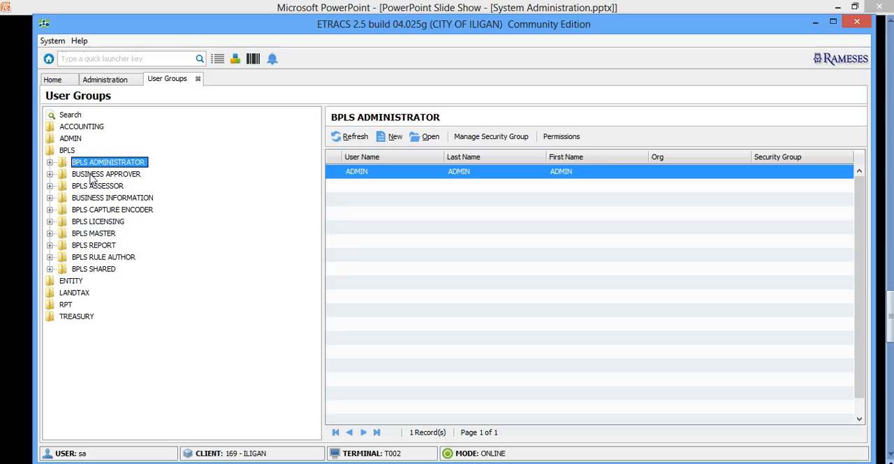
click(91, 175)
click(93, 186)
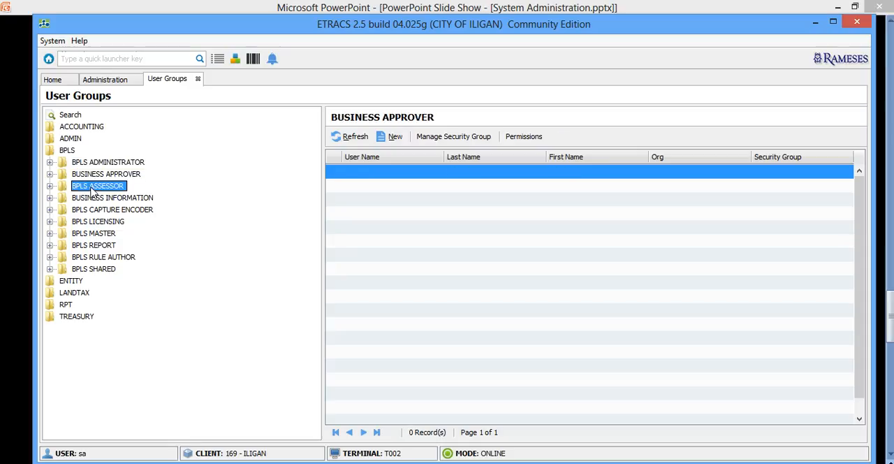
double_click(66, 151)
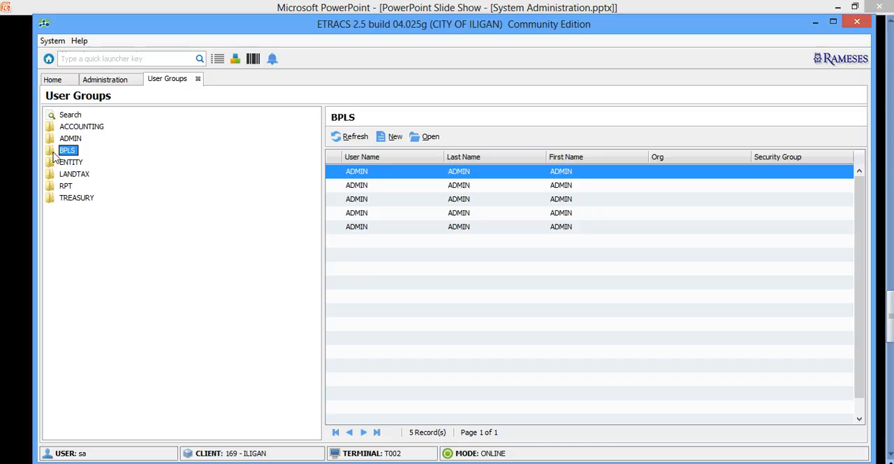
click(50, 153)
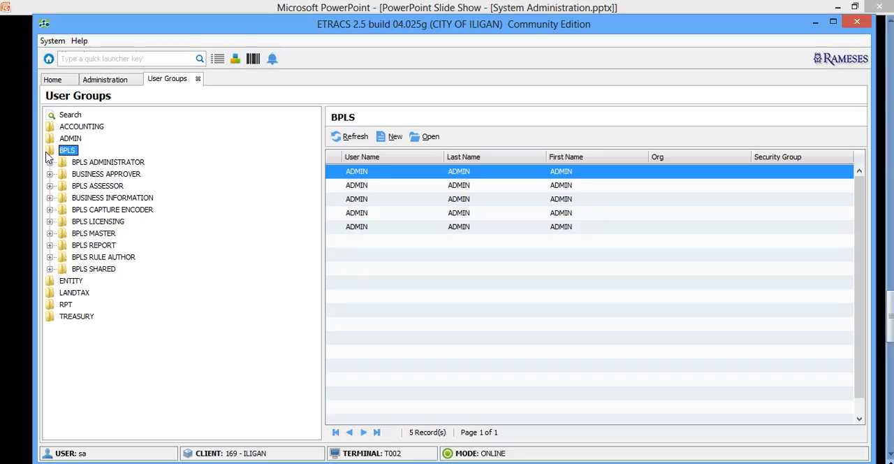
click(50, 154)
Go through the top-level user groups from ACCOUNTING to TREASURY and review the users assigned to each
click(77, 126)
click(77, 138)
click(69, 150)
click(77, 162)
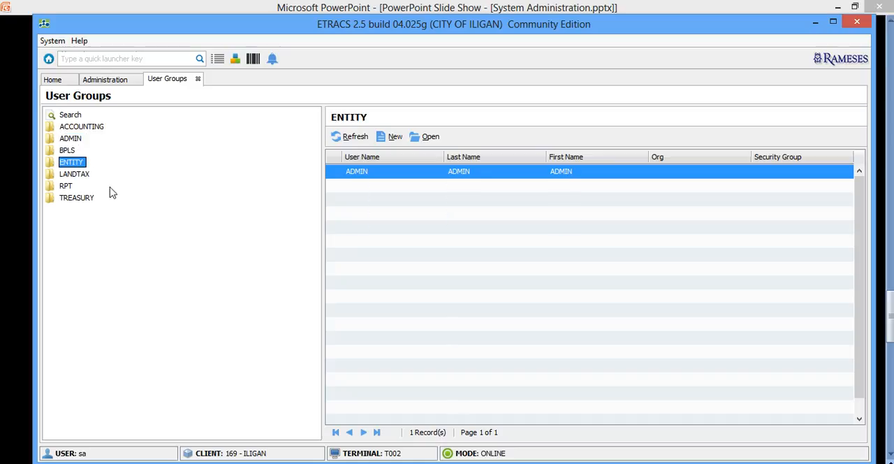
click(83, 175)
click(67, 186)
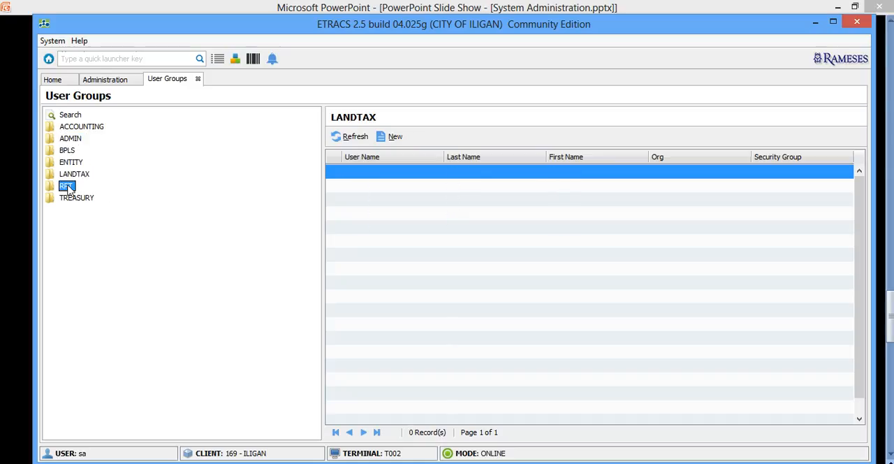
click(77, 197)
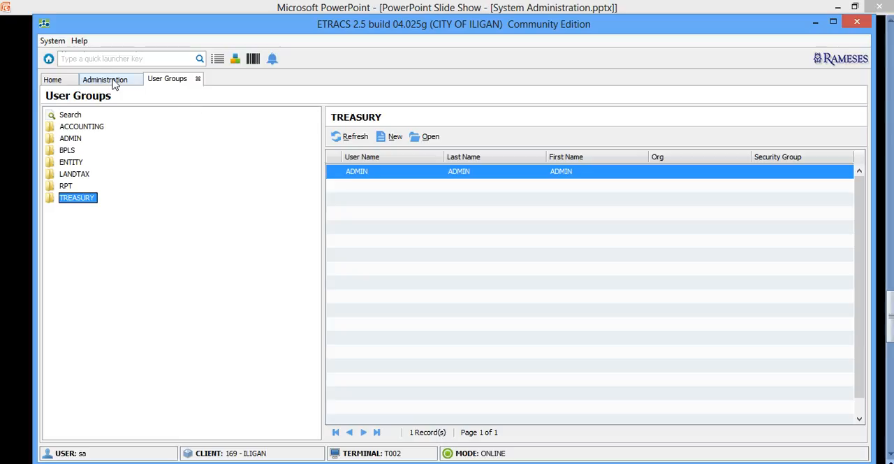
Start a new user record in user management and enter the username and the last, first and middle names
click(115, 82)
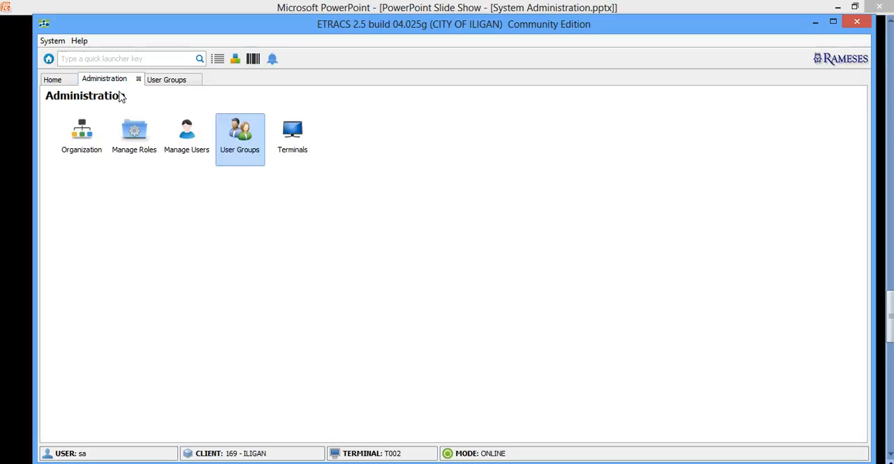
click(188, 135)
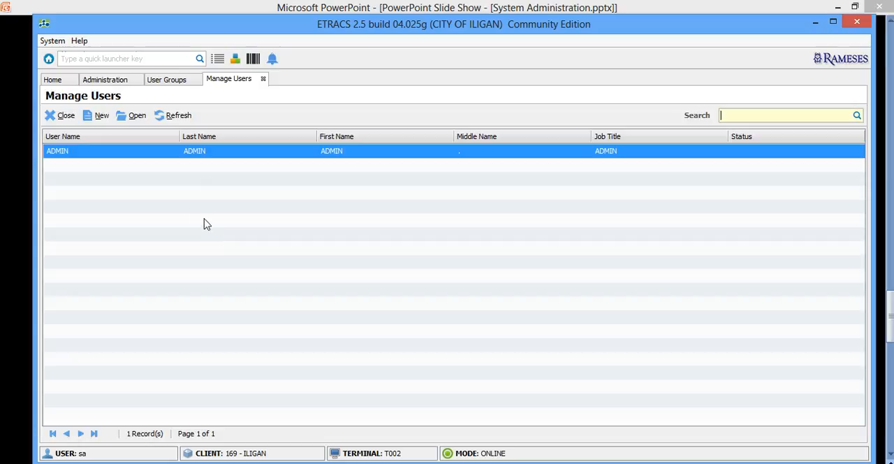
click(101, 117)
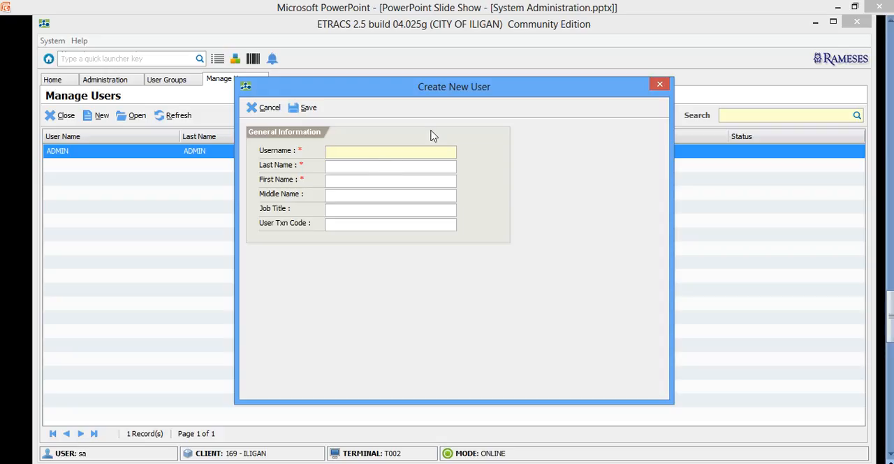
click(335, 167)
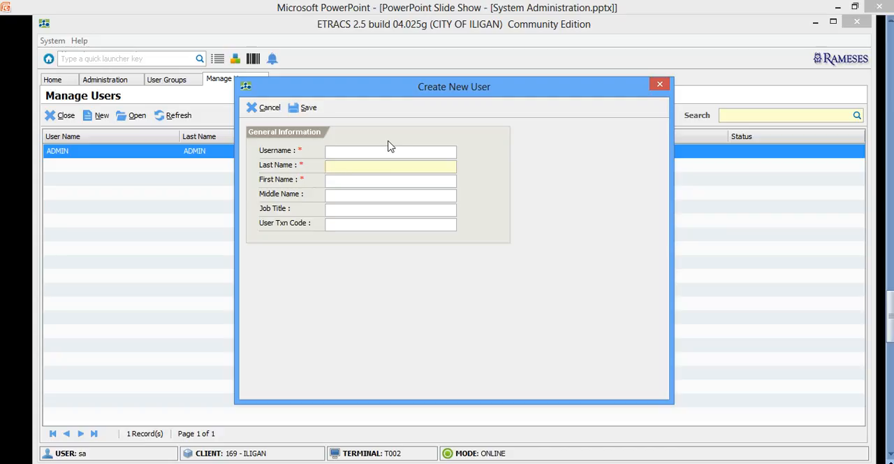
text(DE LA CR)
text(JUAN)
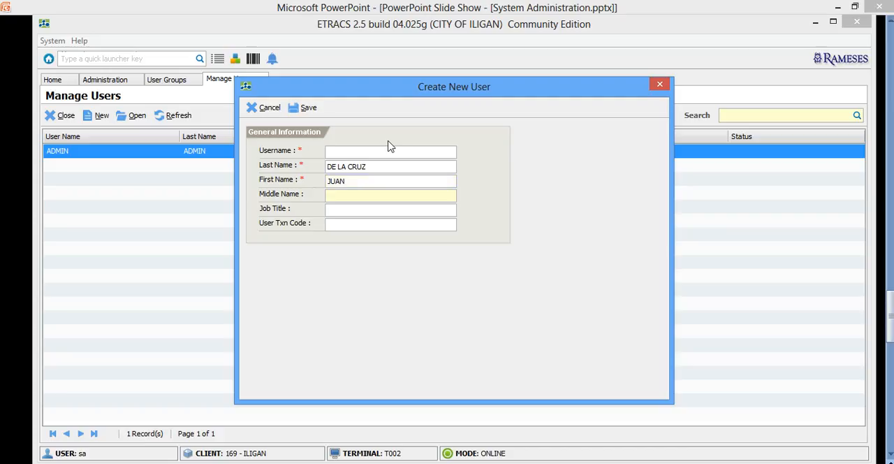
click(340, 153)
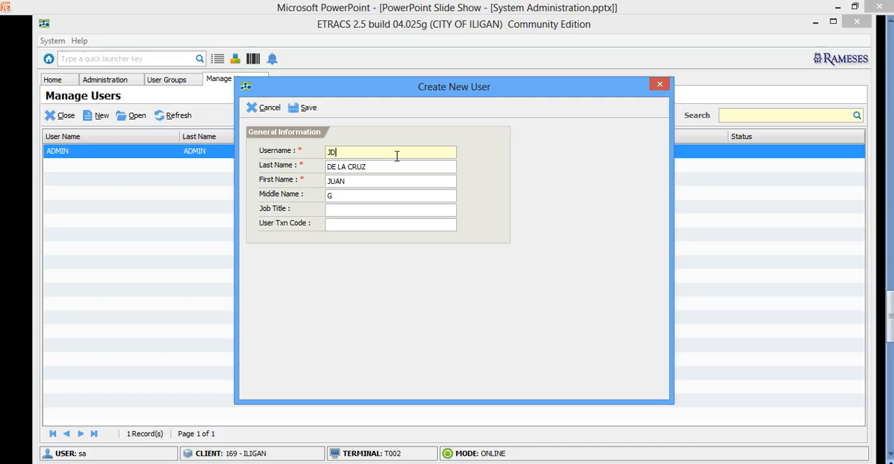
Set the new user's job title to ADMIN AIDE II and fill in the user transaction code
click(341, 212)
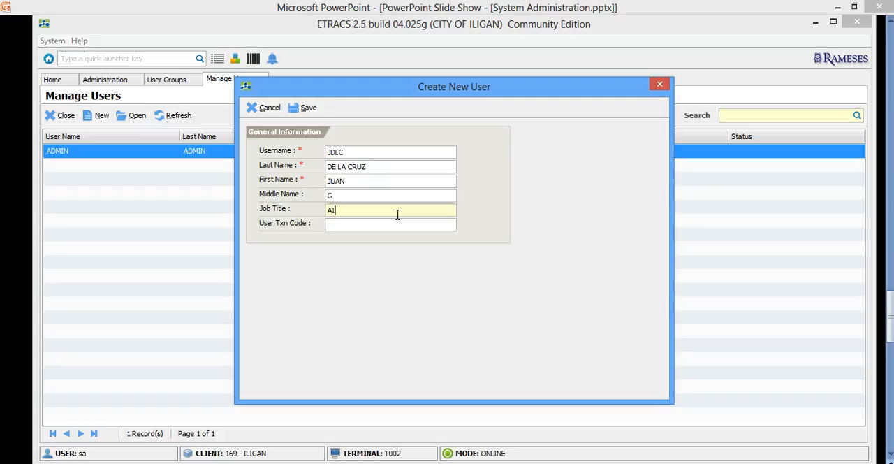
text(ADMIN AIDE II)
click(378, 227)
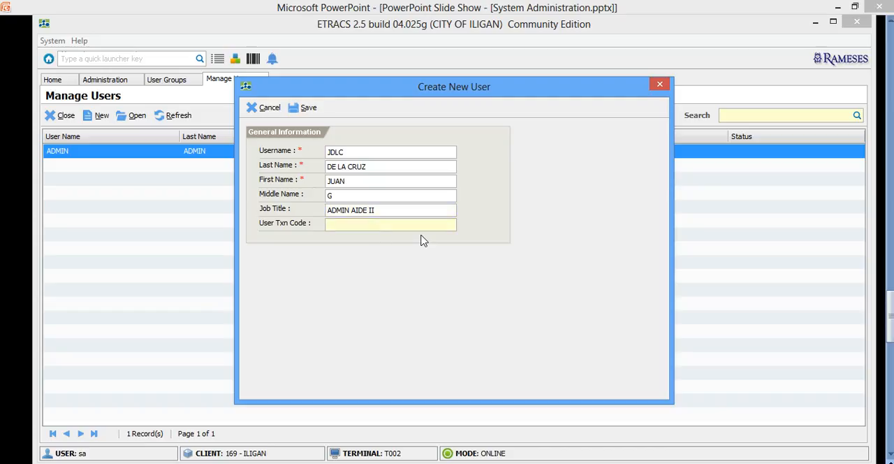
text(JDLC)
drag(358, 232, 334, 232)
click(369, 230)
drag(353, 228, 322, 231)
Save the new user record and confirm the save
drag(332, 93, 345, 91)
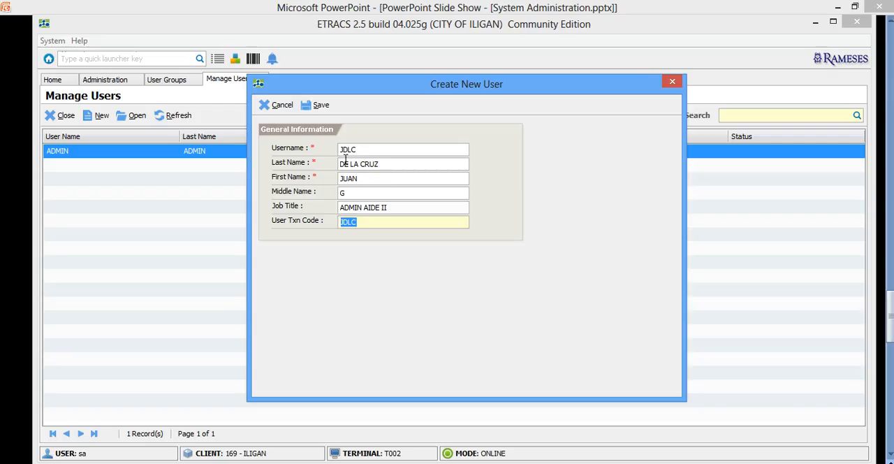
click(317, 110)
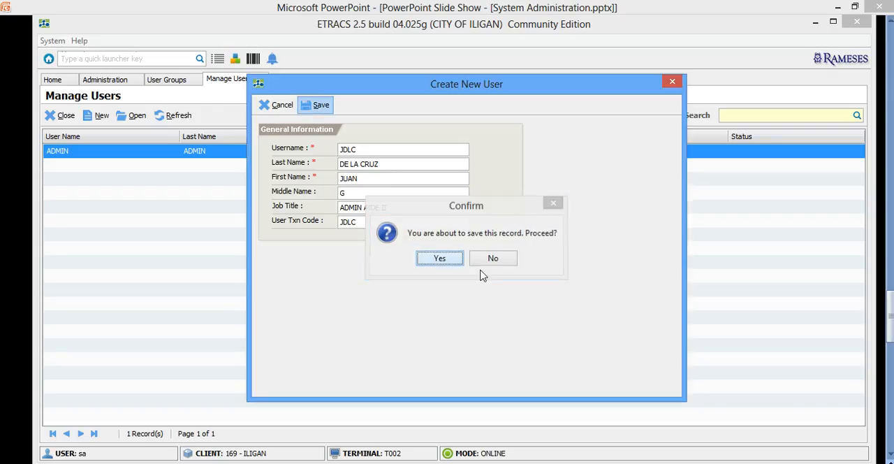
click(445, 259)
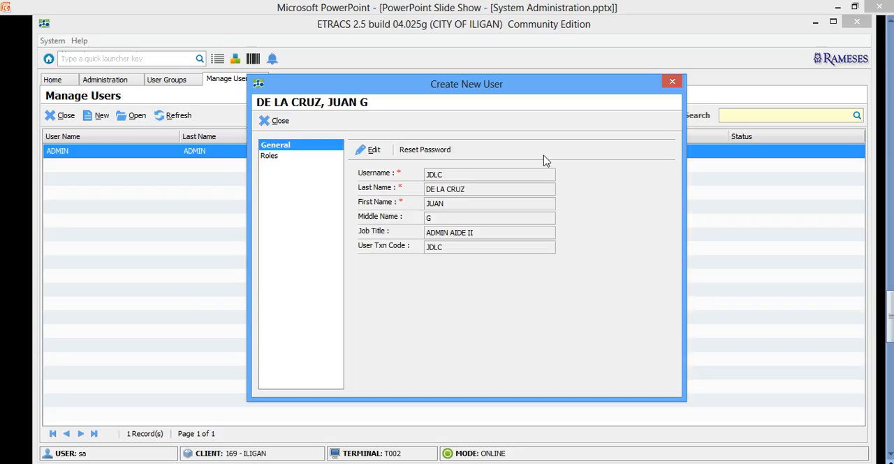
Reset the new user's password by entering and confirming a new password
click(419, 150)
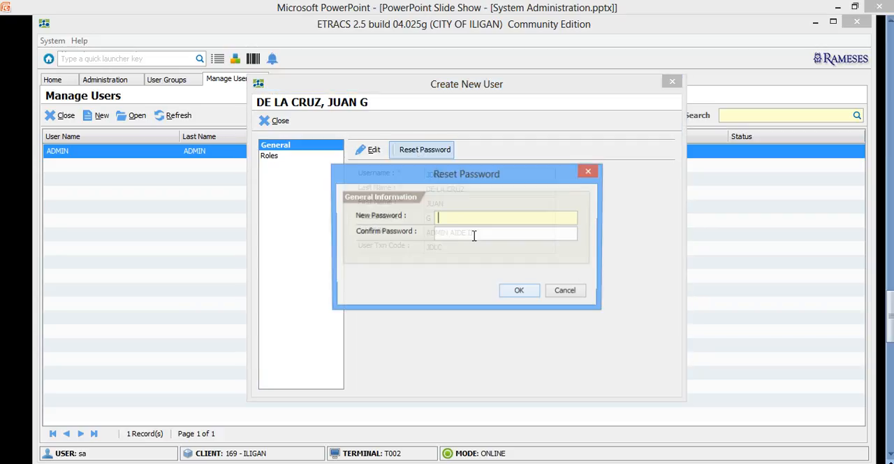
text(123)
click(464, 237)
text(123)
click(519, 291)
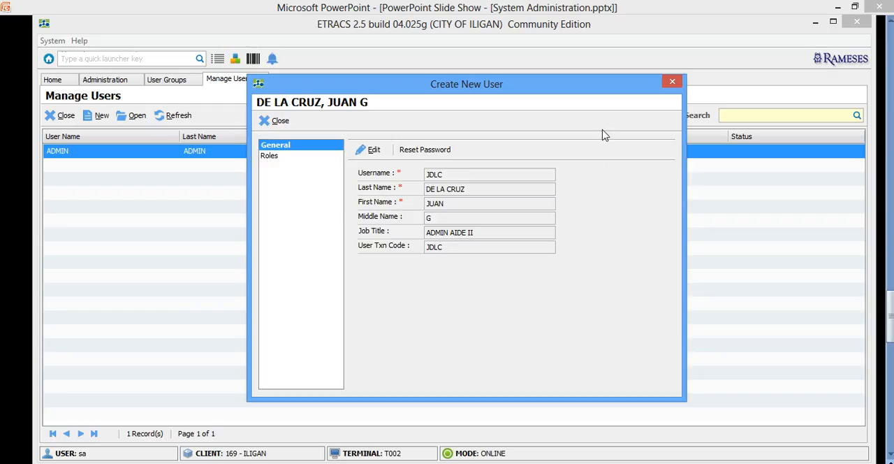
Begin adding a role to the new user with user group TREASURY.COLLECTOR, and review the permissions of its DEFAULT security group
click(271, 157)
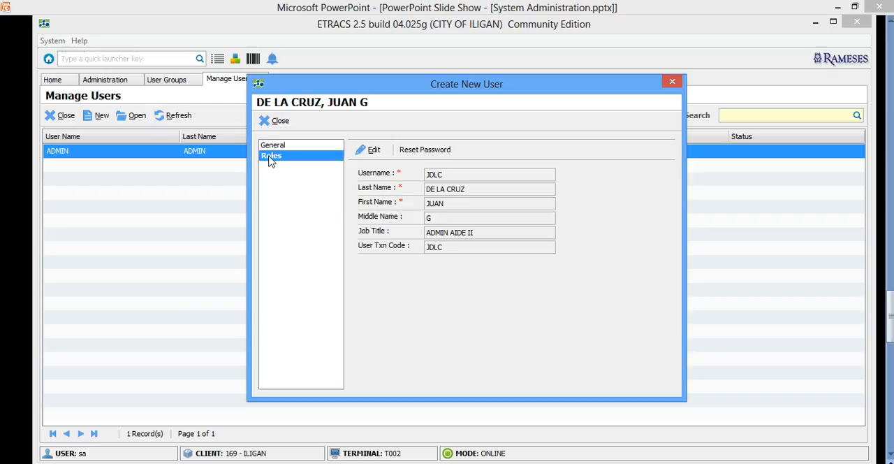
drag(470, 87, 398, 85)
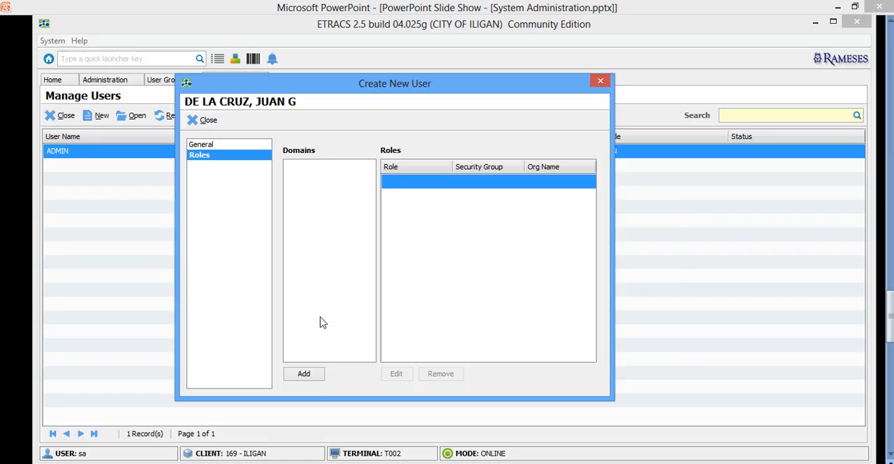
click(322, 373)
drag(370, 126, 544, 105)
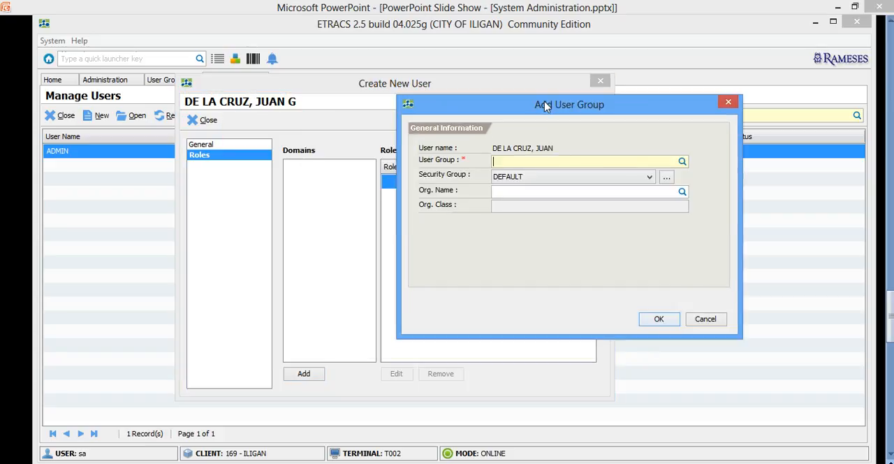
text(TREASURY)
key(Return)
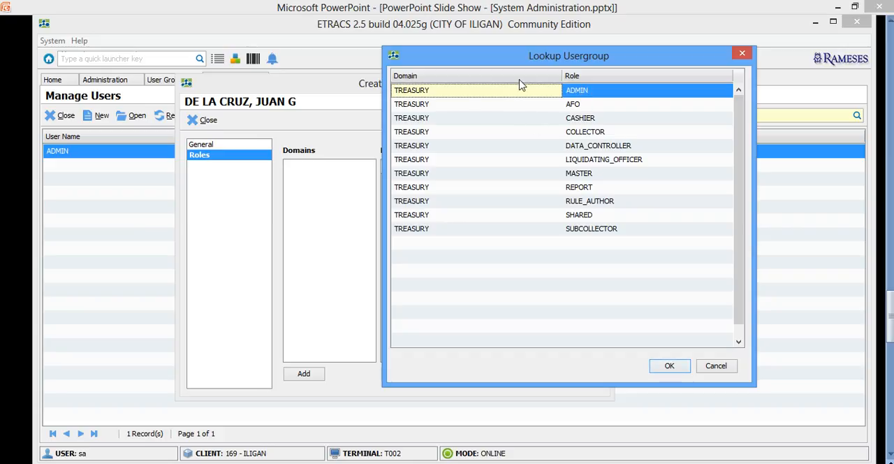
click(581, 134)
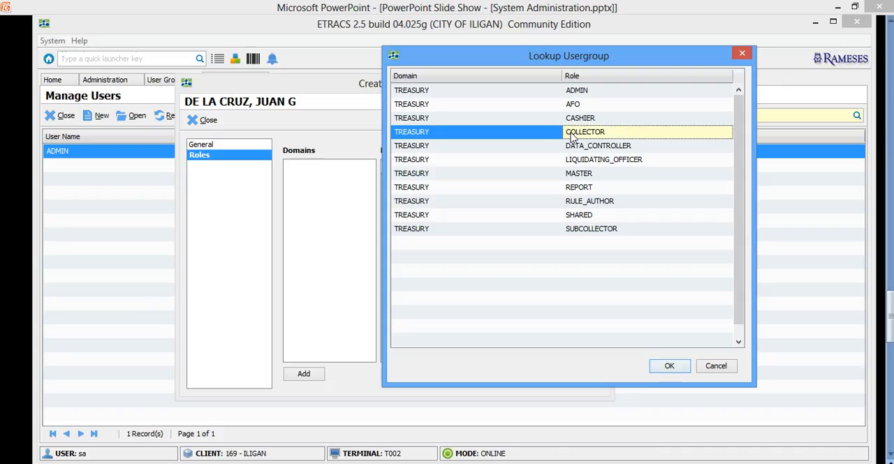
click(669, 366)
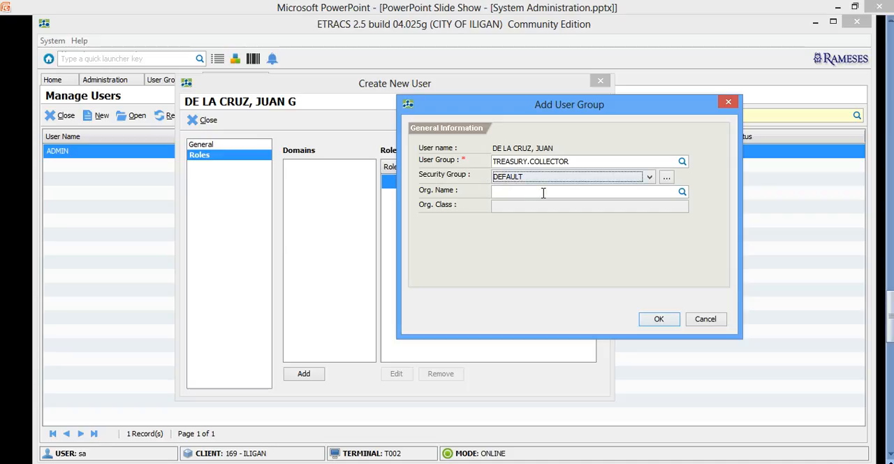
click(667, 182)
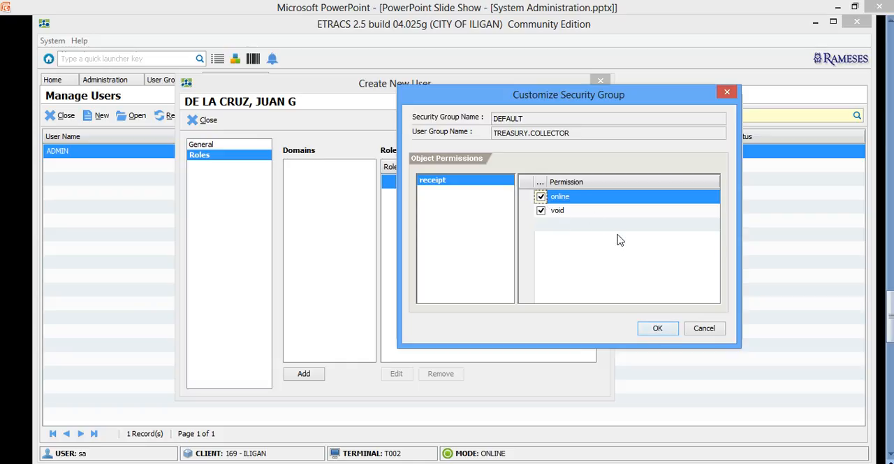
click(702, 328)
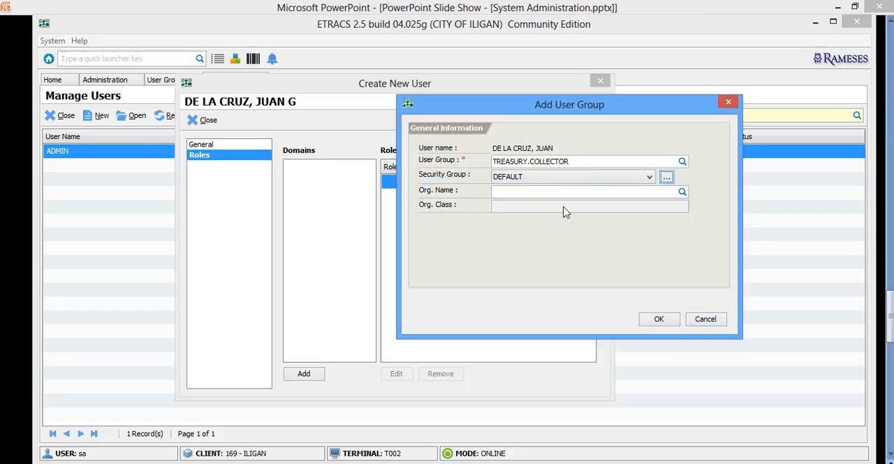
Confirm adding the TREASURY.COLLECTOR user group to the new user and close the user's record
drag(592, 110, 640, 127)
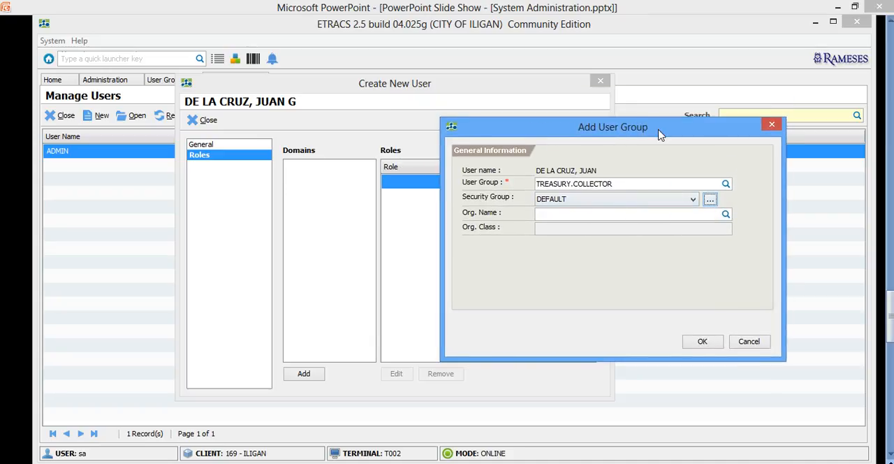
drag(658, 134, 606, 135)
click(569, 186)
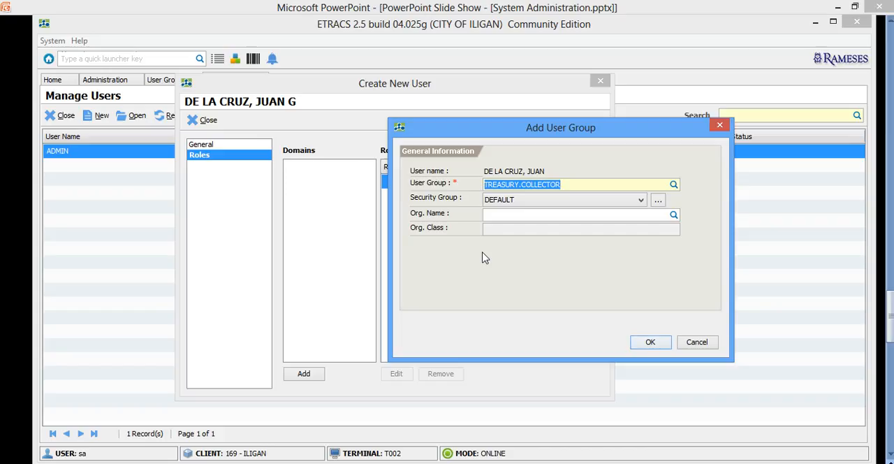
drag(549, 133, 507, 134)
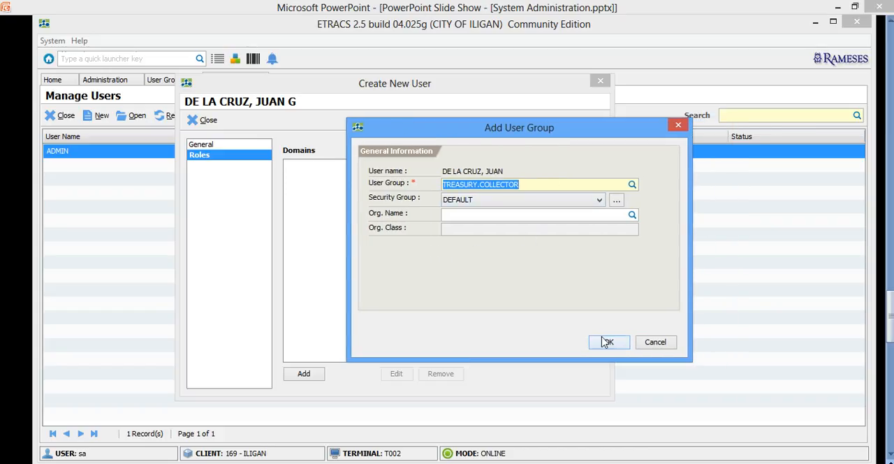
click(605, 344)
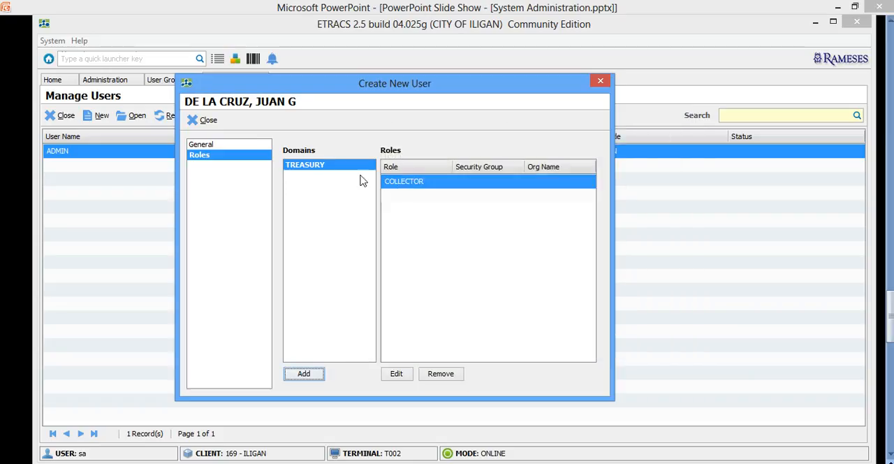
click(413, 200)
click(412, 184)
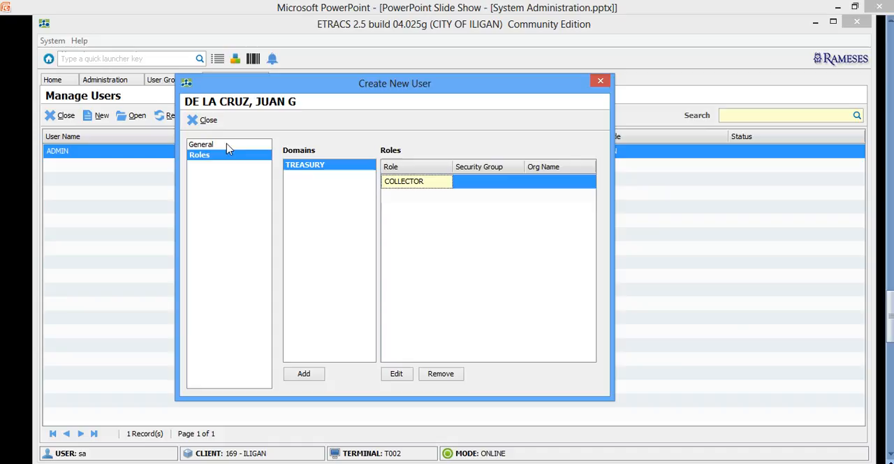
click(207, 127)
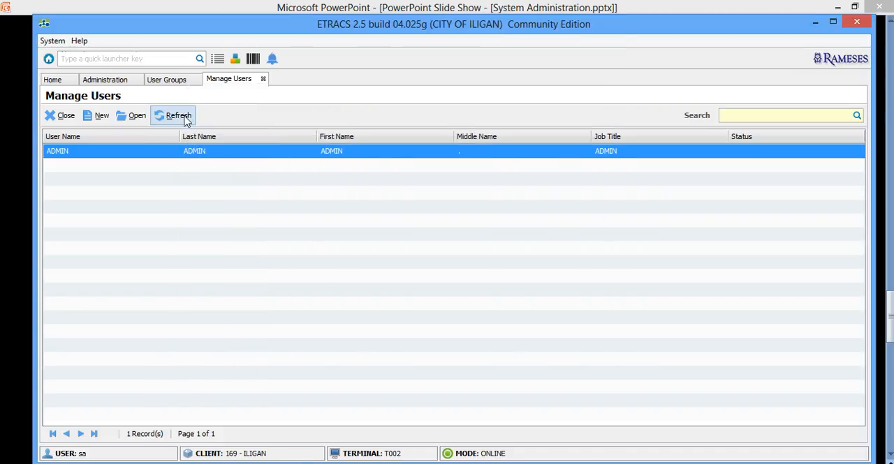
Refresh the user list, then open the new user's general information for editing and save it as is
click(186, 120)
click(339, 168)
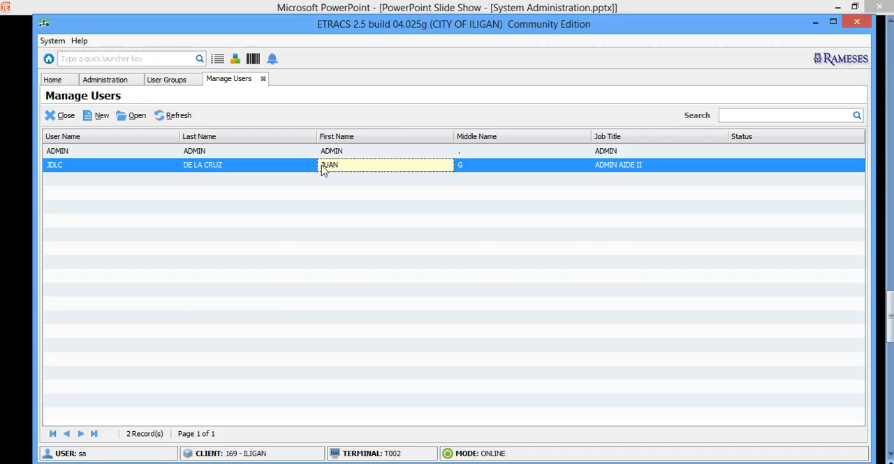
click(183, 155)
click(192, 172)
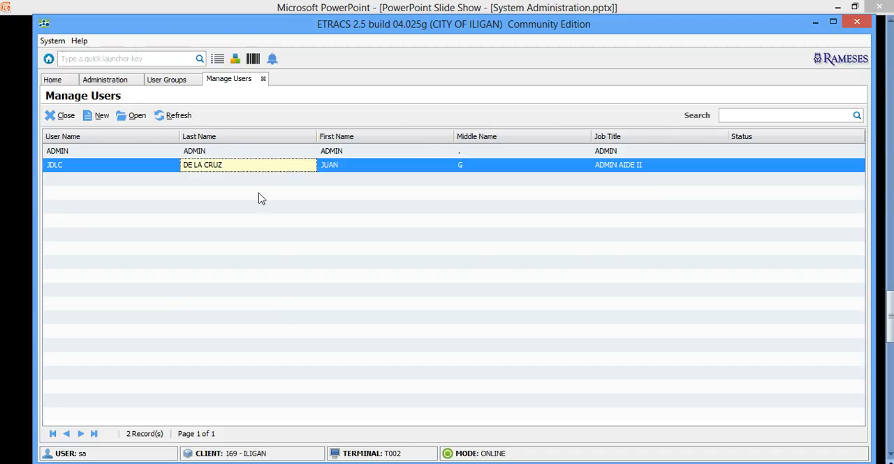
click(134, 119)
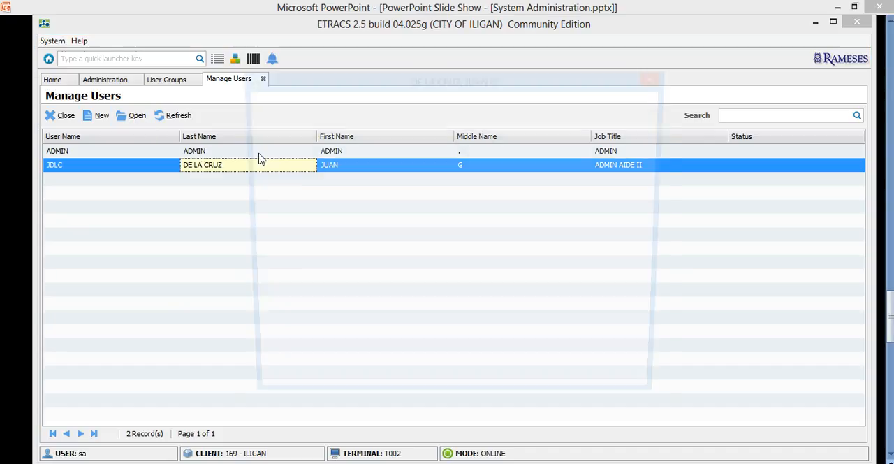
click(361, 146)
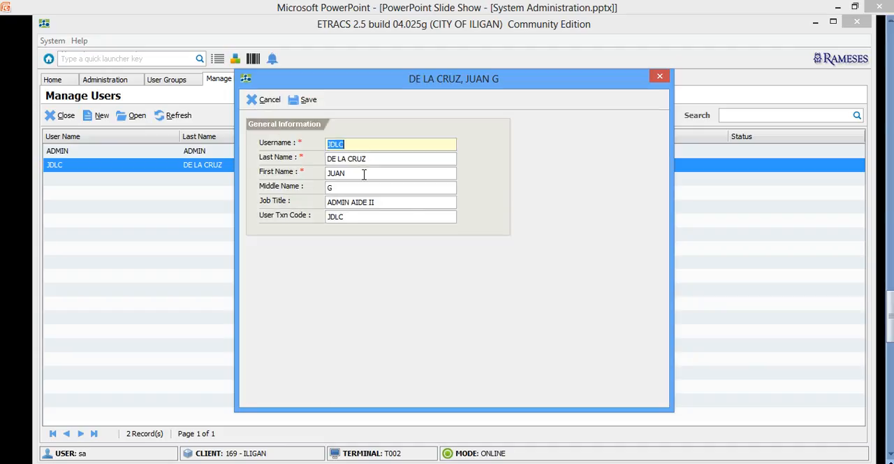
click(304, 99)
Add the ENTITY.MASTER user group with the DEFAULT security group to the user's roles and close the record
click(269, 153)
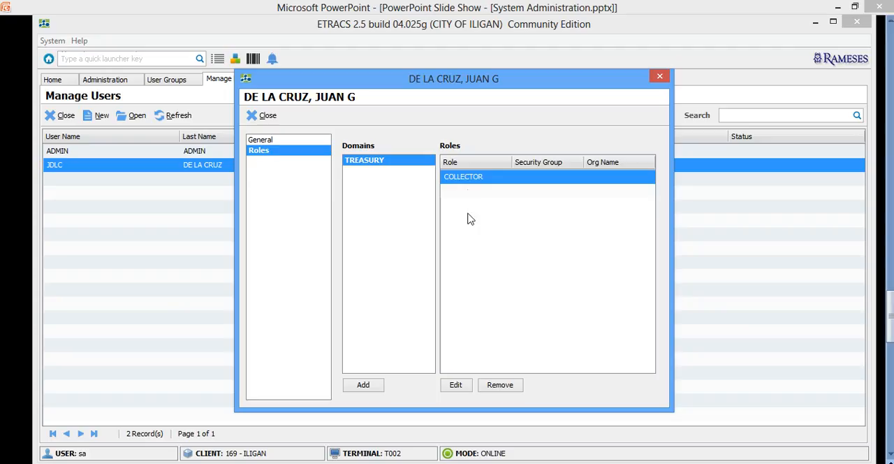
click(358, 384)
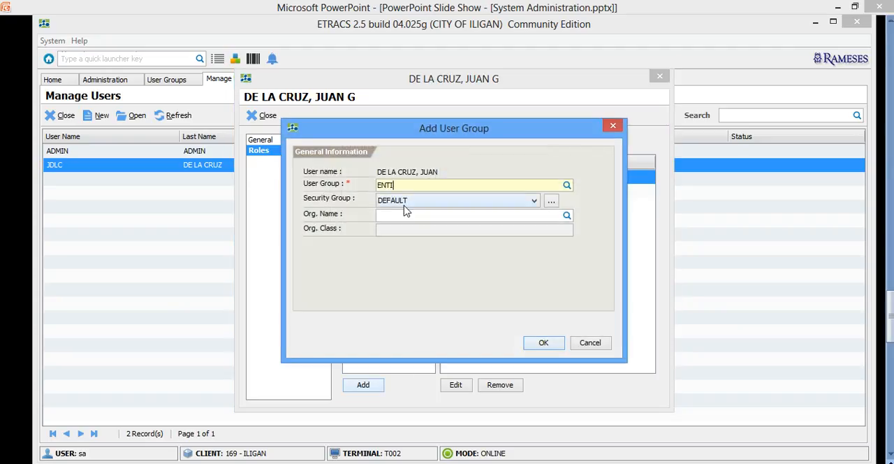
text(ENTIUTY)
key(BackSpace)
key(BackSpace)
key(BackSpace)
key(Return)
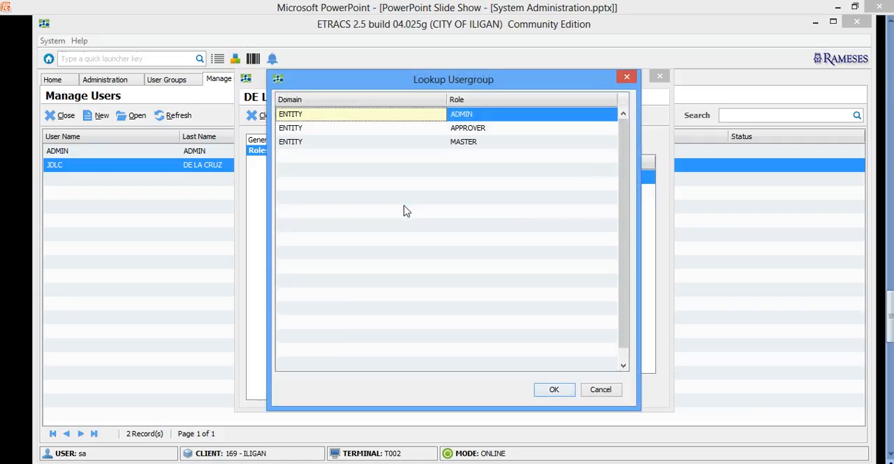
click(461, 144)
click(554, 389)
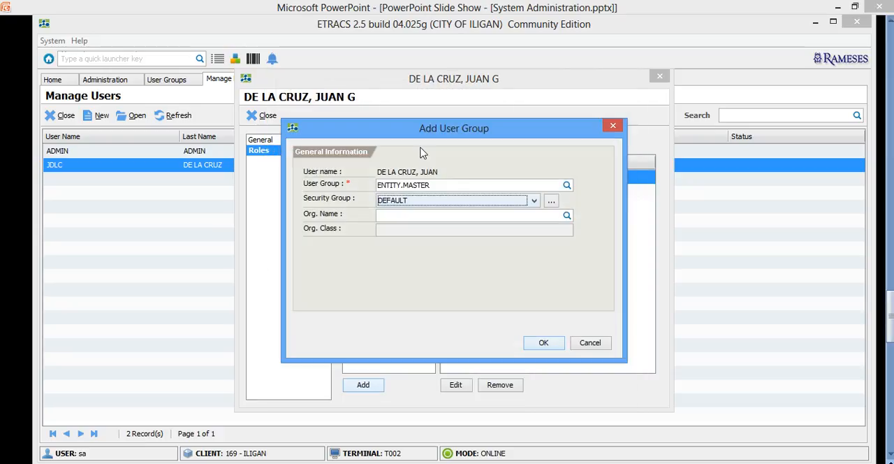
click(542, 343)
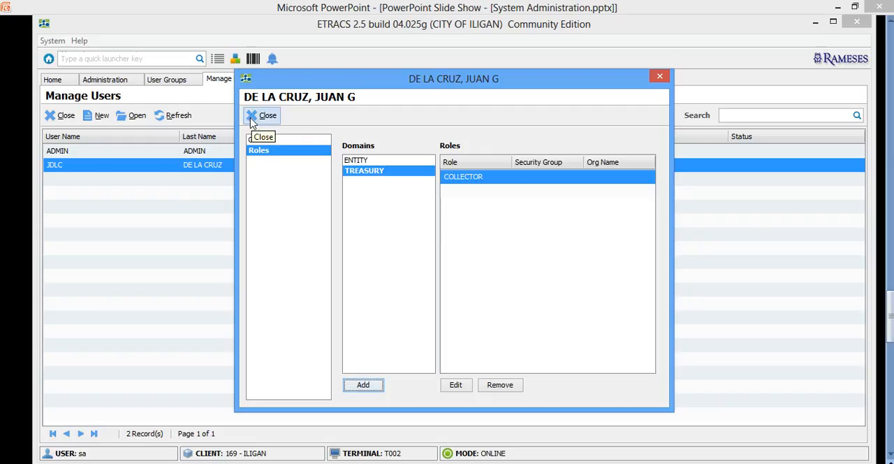
click(252, 119)
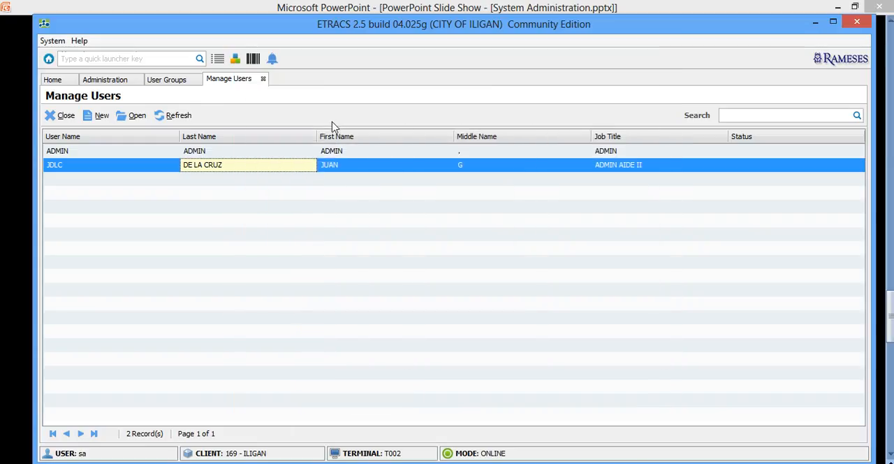
Log off the administrator session and confirm the logout
click(225, 152)
click(127, 170)
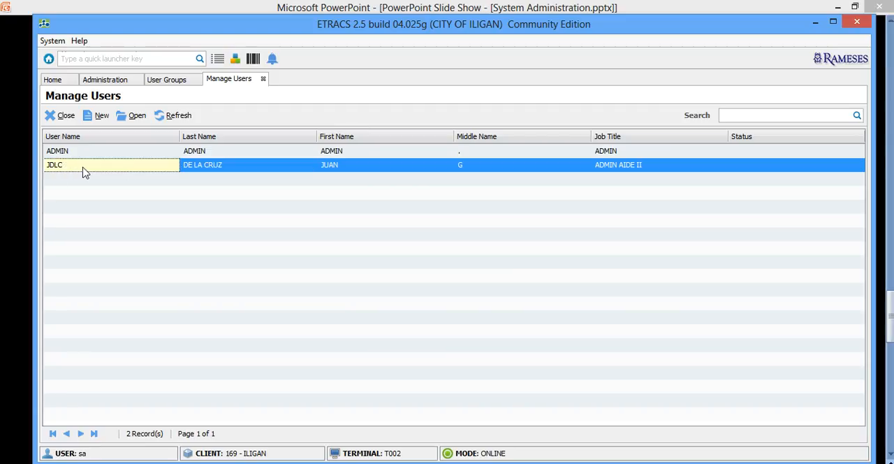
click(53, 41)
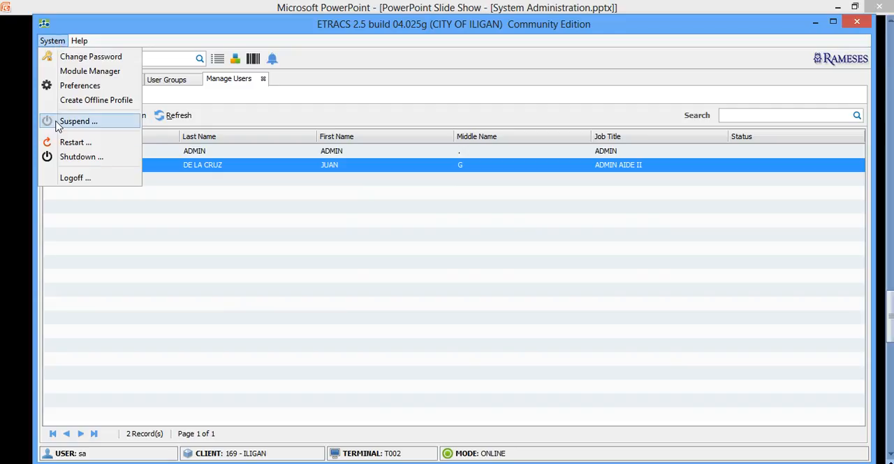
click(70, 178)
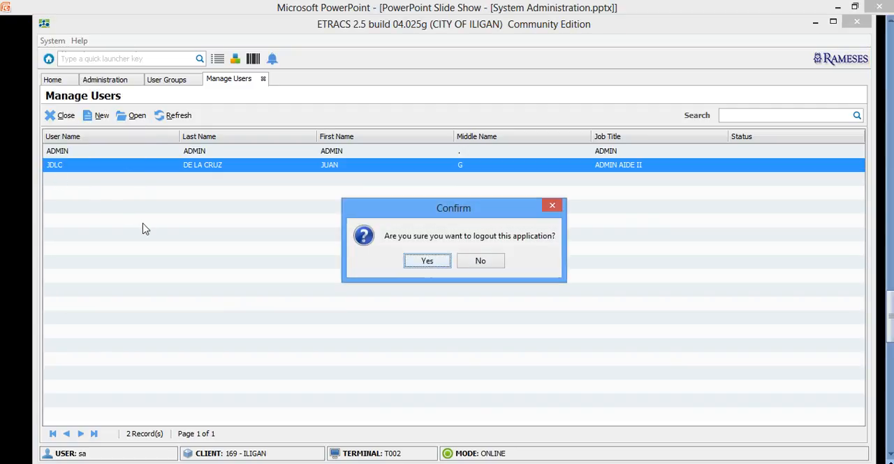
click(433, 260)
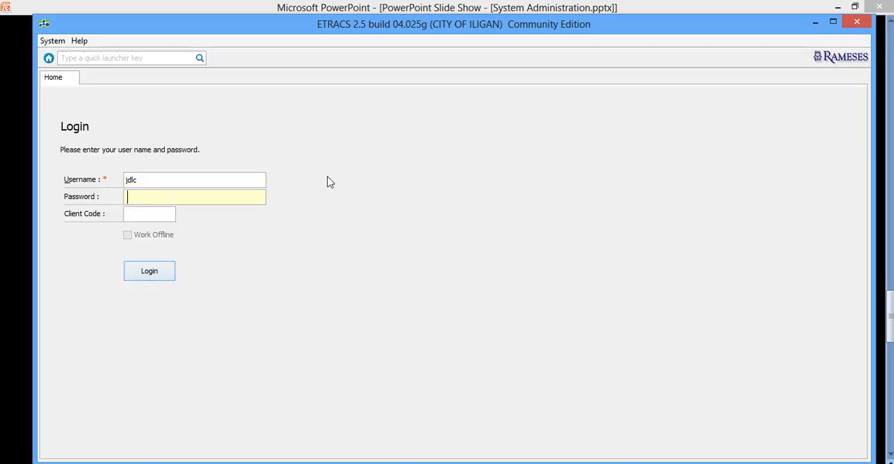
Log in to the new user's account with its password, and enter and confirm a new password at the required change
text(**)
key(Return)
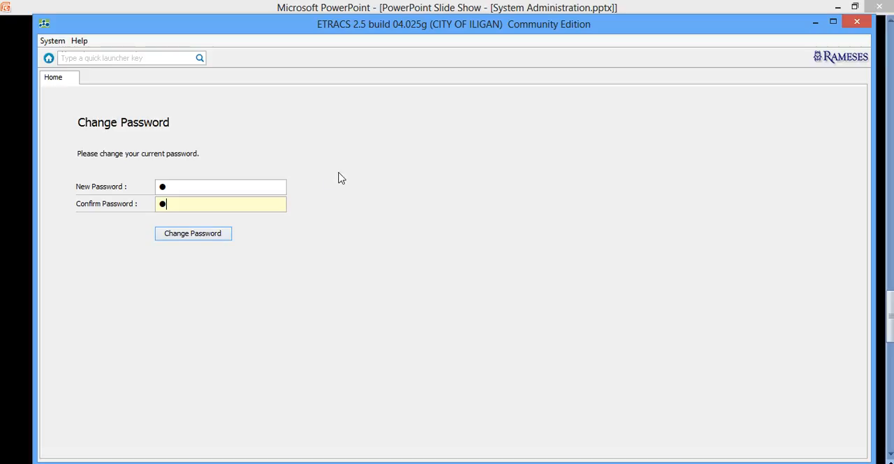
click(190, 192)
click(189, 203)
click(187, 236)
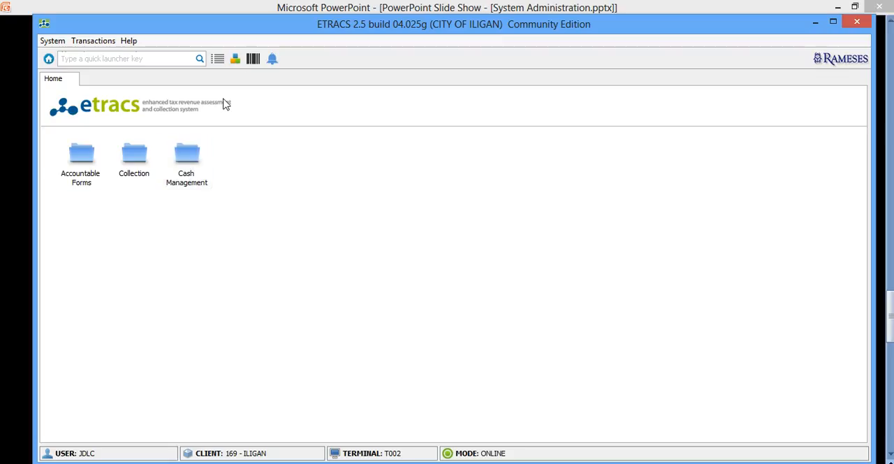
Examine which functions the new user can access under Transactions > Treasury and Master > Entities
click(236, 59)
double_click(70, 95)
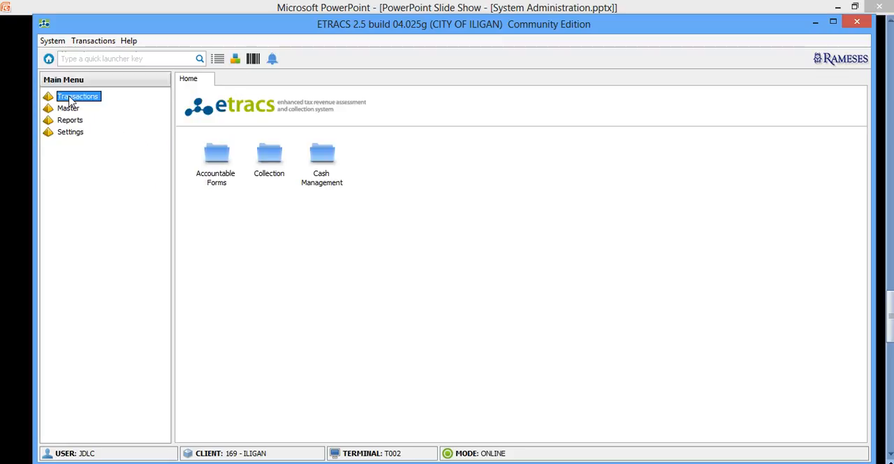
double_click(83, 109)
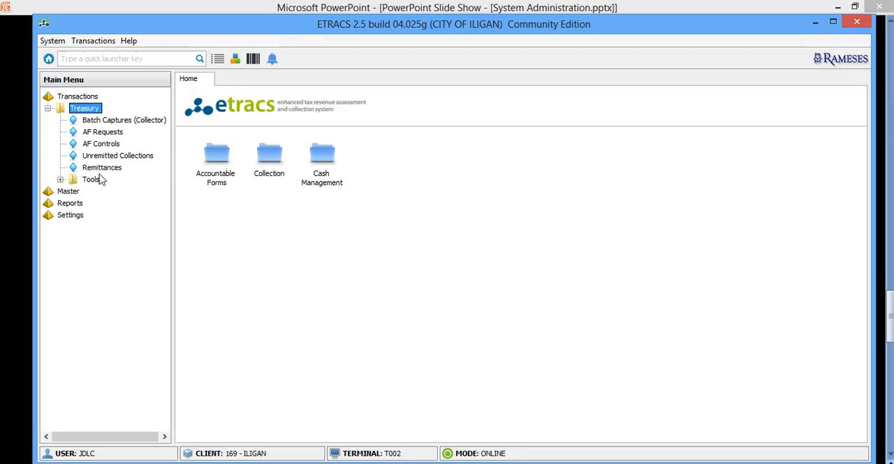
click(65, 193)
double_click(66, 194)
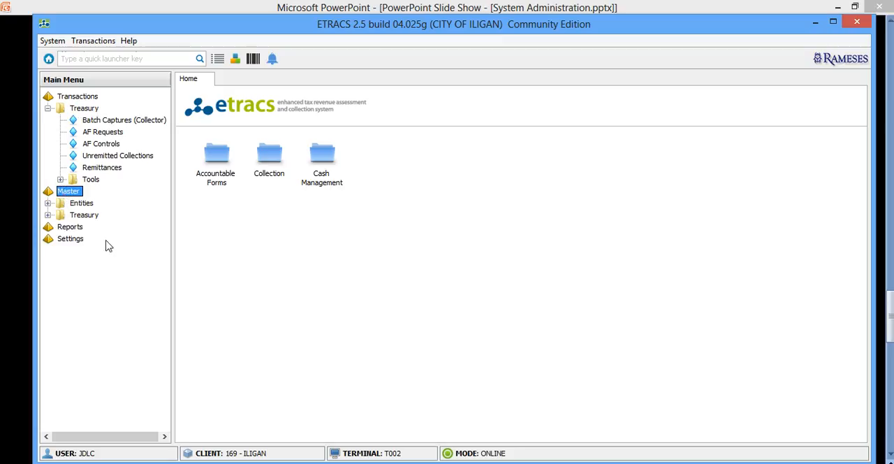
double_click(79, 203)
click(98, 217)
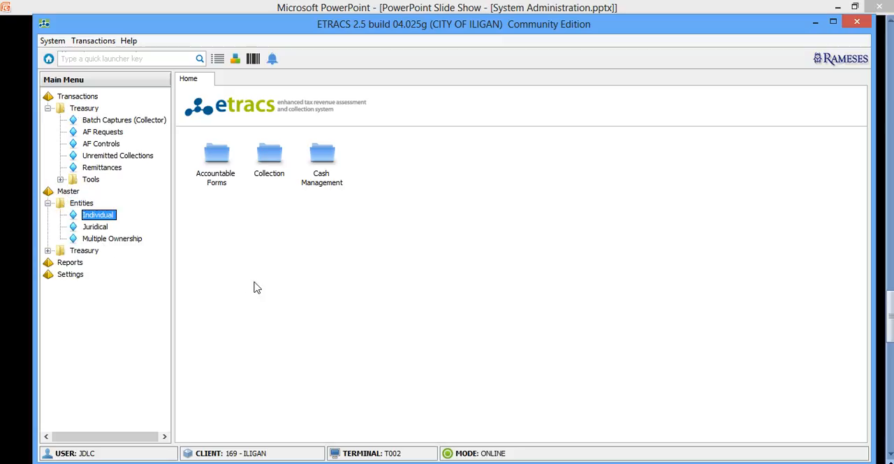
click(102, 228)
click(102, 239)
click(99, 216)
Log off the new user and log back in as sa with the account password
click(53, 40)
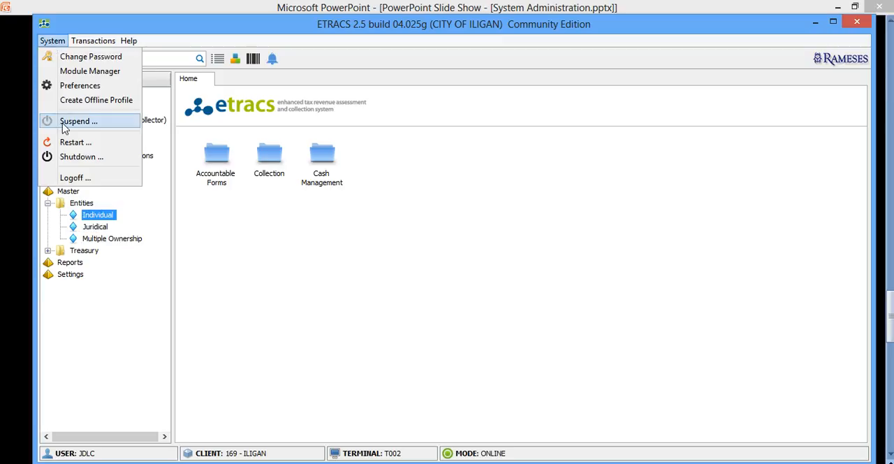
click(74, 177)
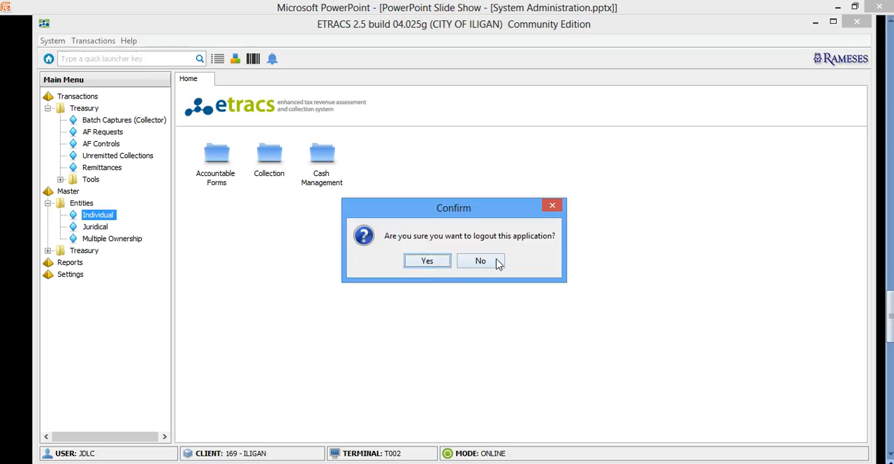
click(430, 263)
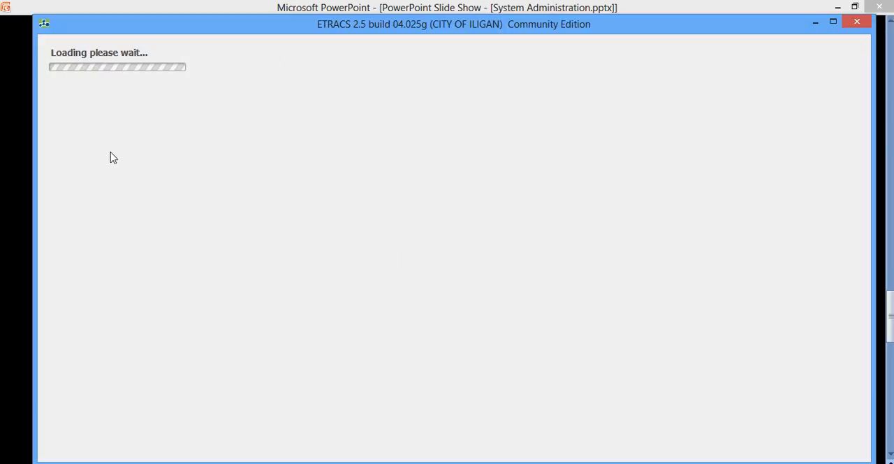
text(sa)
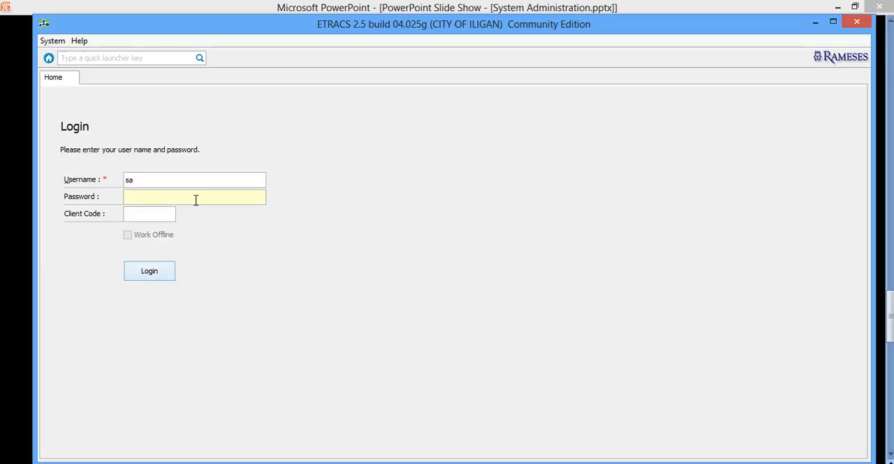
click(195, 200)
text(••••)
click(148, 271)
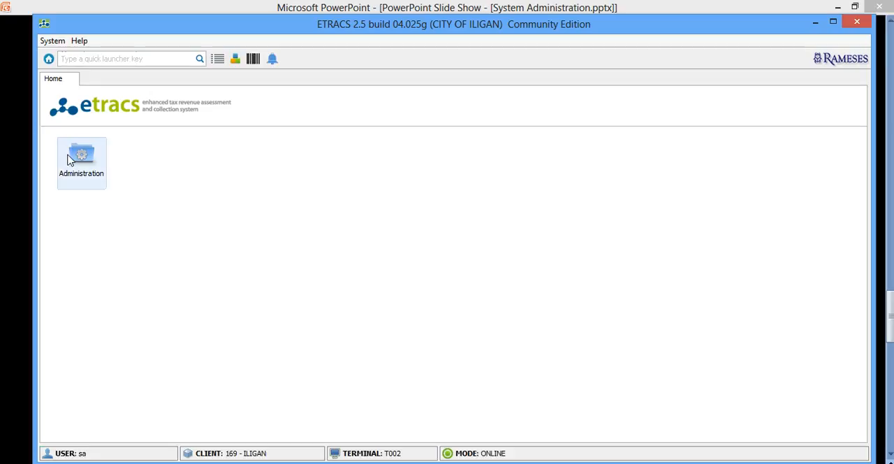
Go to user management under Administration and open the new user's record
click(82, 159)
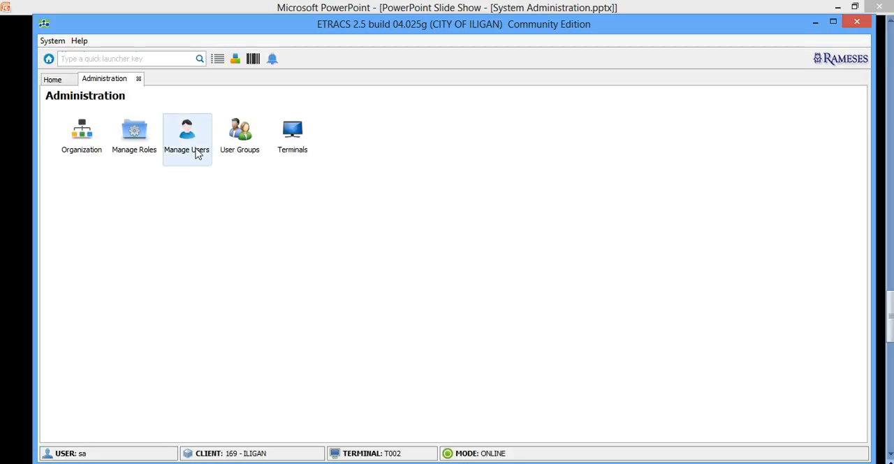
click(192, 136)
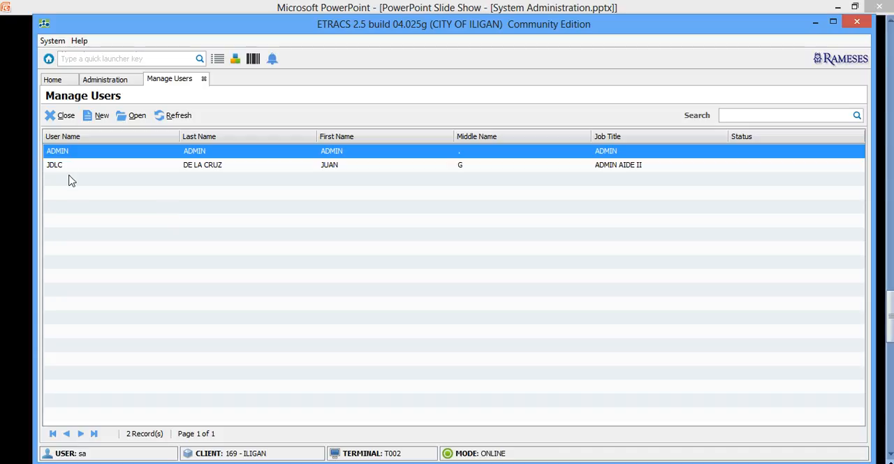
click(66, 167)
click(149, 119)
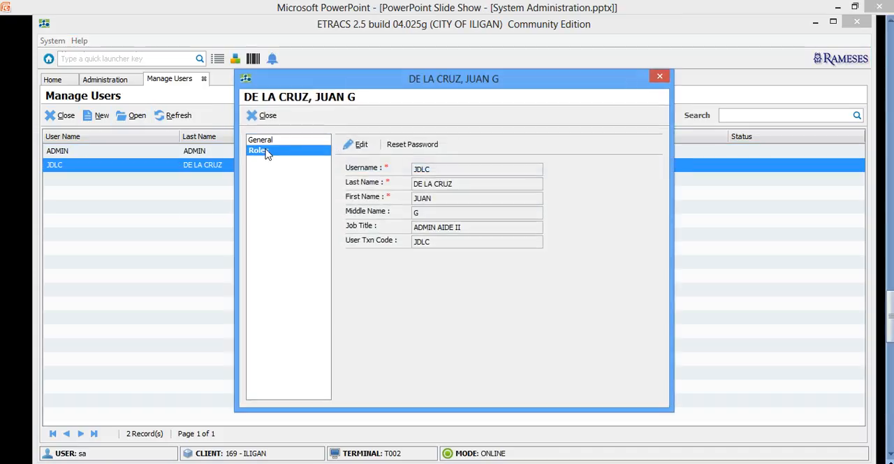
Remove the MASTER role in the ENTITY domain from the new user's roles, confirm the removal, and close the record
click(267, 153)
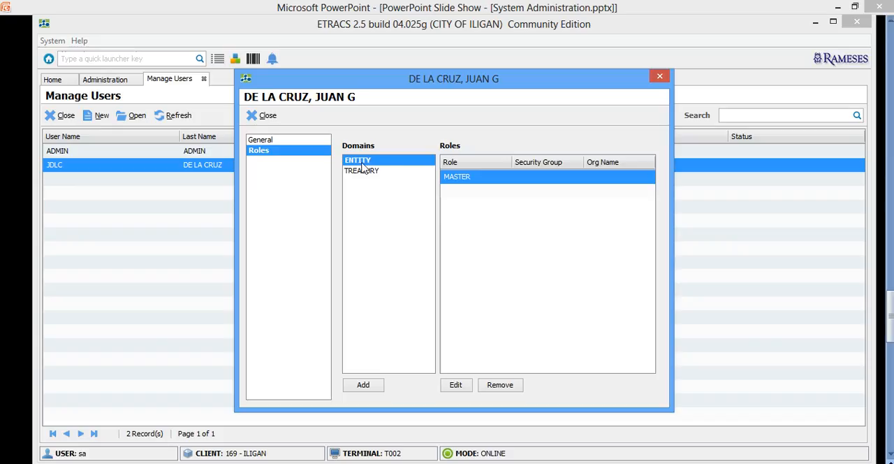
click(499, 385)
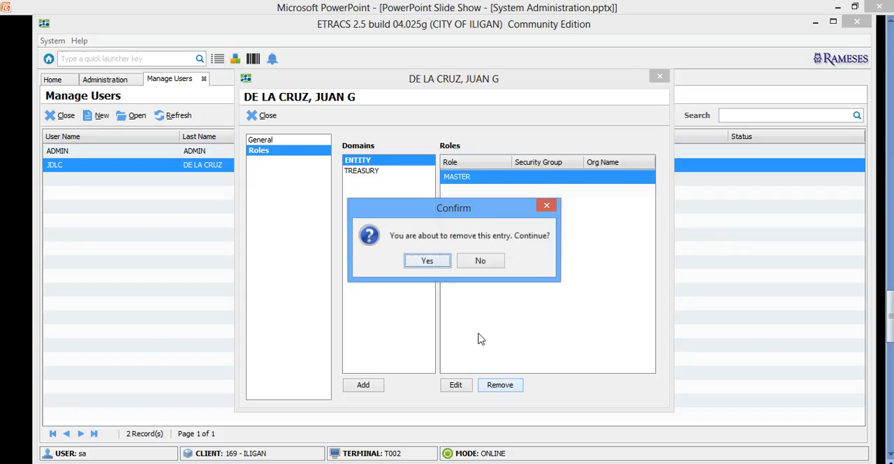
click(431, 264)
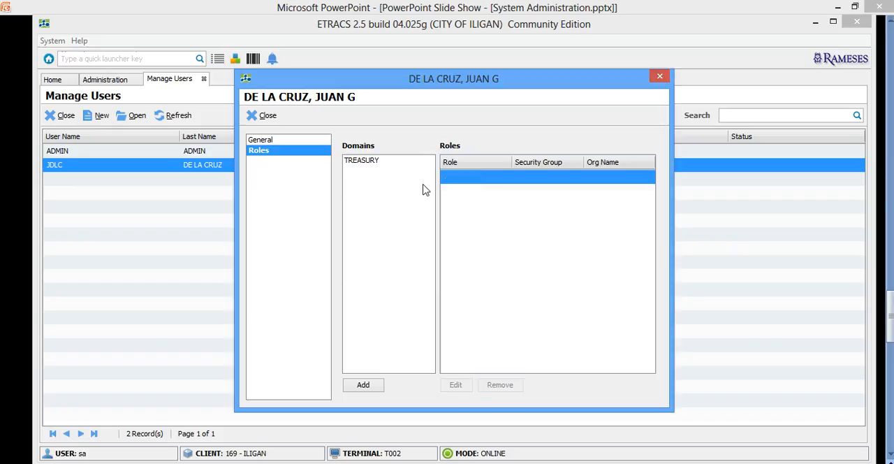
click(267, 116)
Log off sa and log in as the new user with the username and account password
click(54, 41)
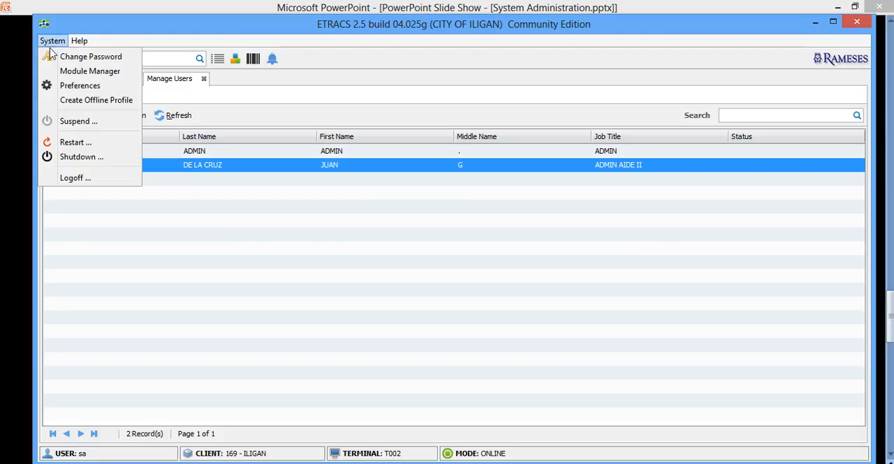
click(74, 176)
click(427, 262)
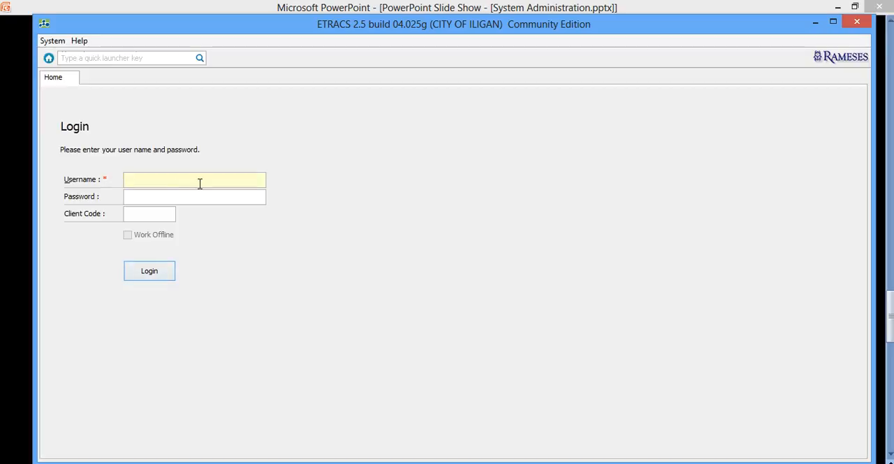
key(Tab)
text(p)
key(Return)
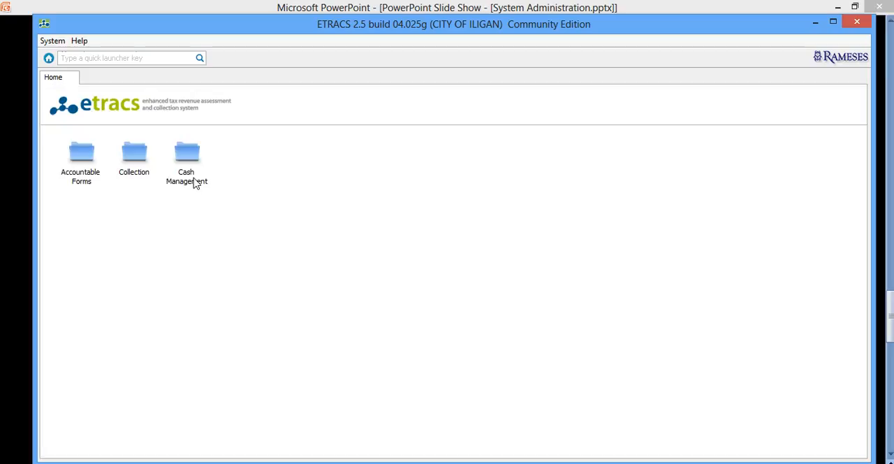
Show the main menu, examine which modules the new user can access under Master, and narrow the menu pane
click(219, 60)
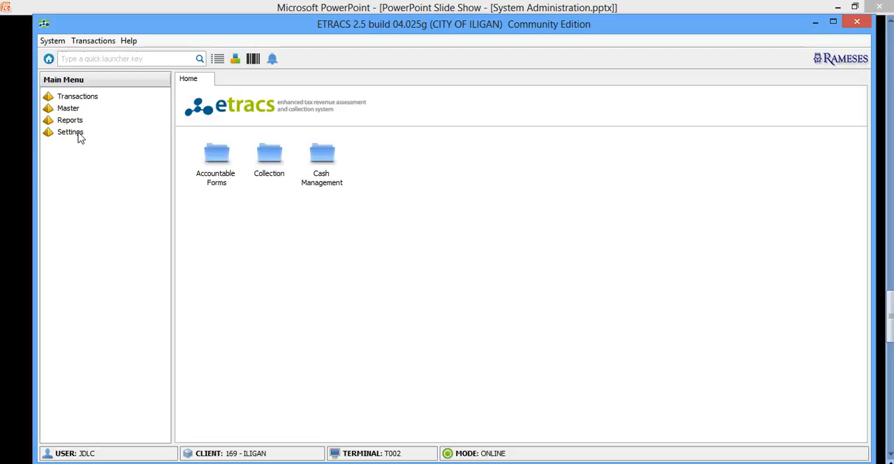
double_click(69, 108)
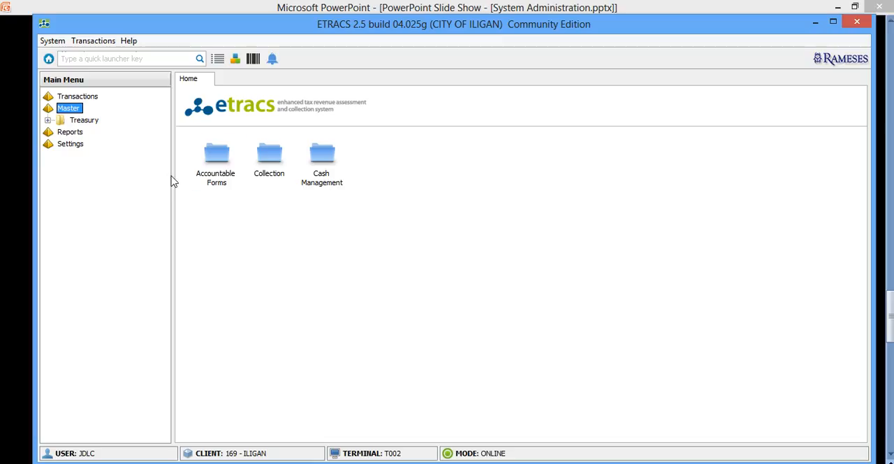
drag(173, 180, 145, 176)
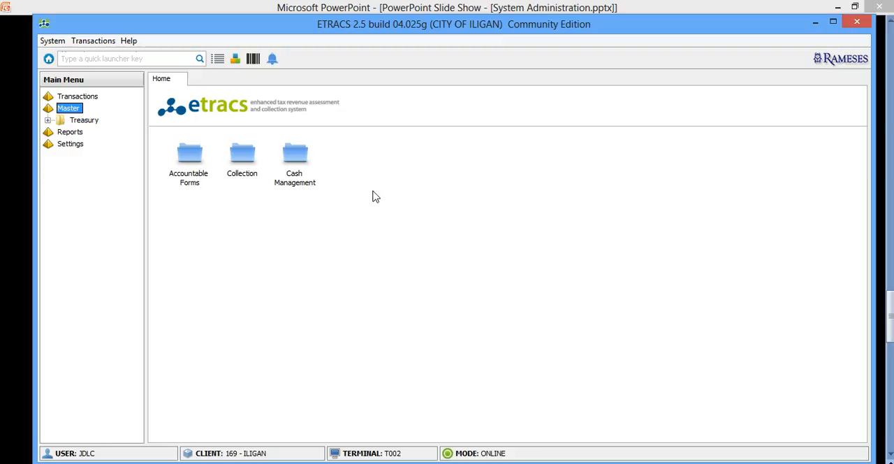
Switch to the PowerPoint slide show and minimize it to return to the ETRACS window
key(alt+Tab)
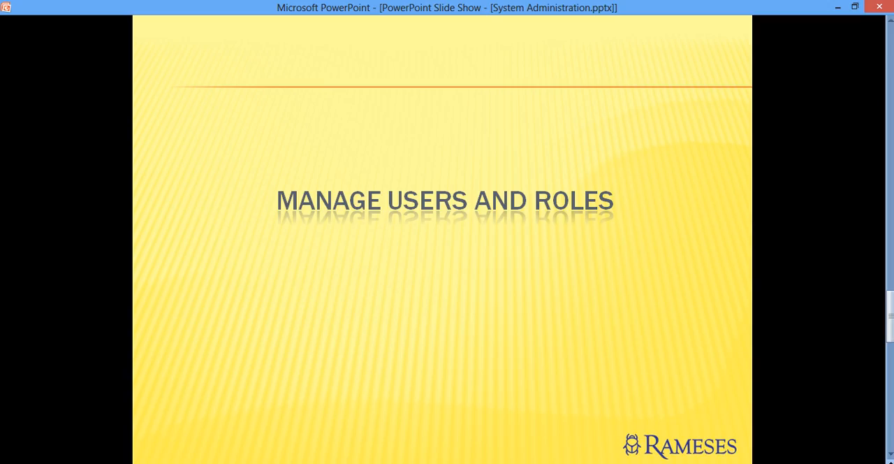
click(838, 7)
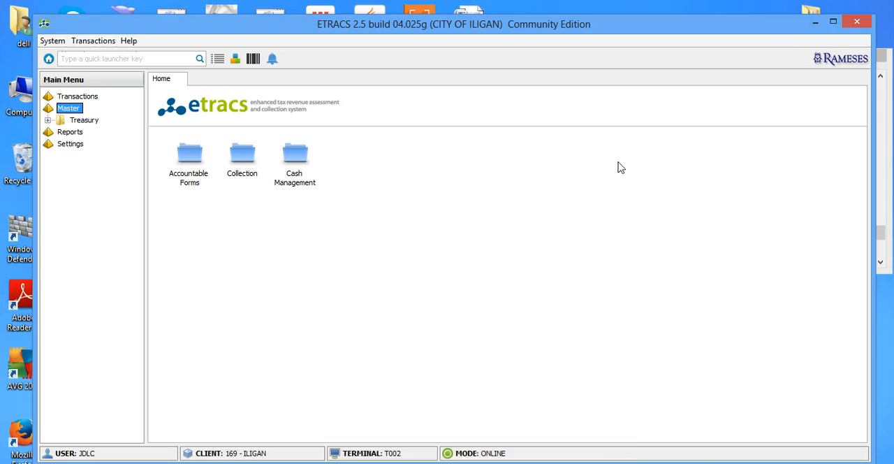